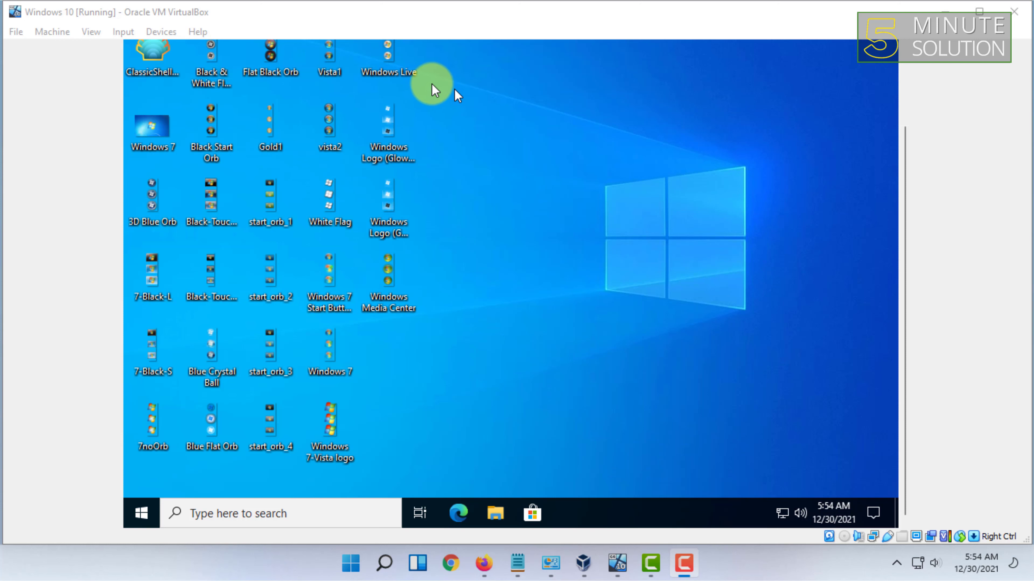
pyautogui.scroll(2, 904, 248)
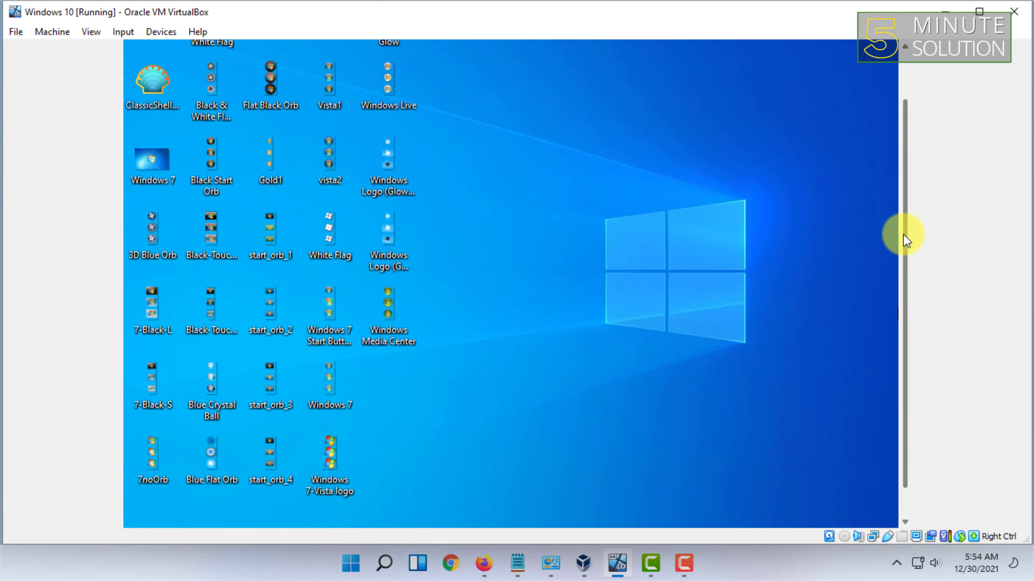
pyautogui.scroll(2, 903, 235)
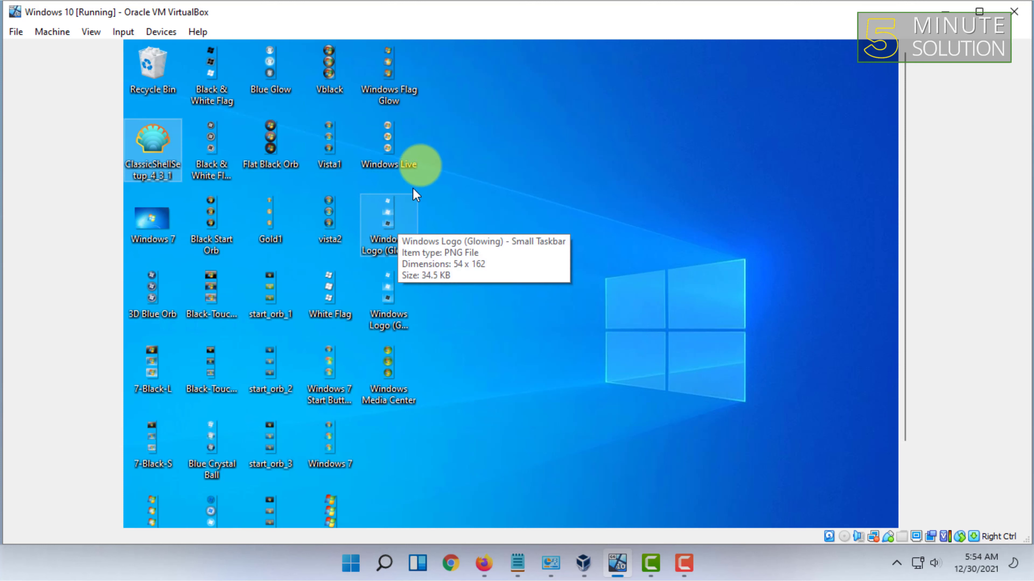
pyautogui.click(150, 218)
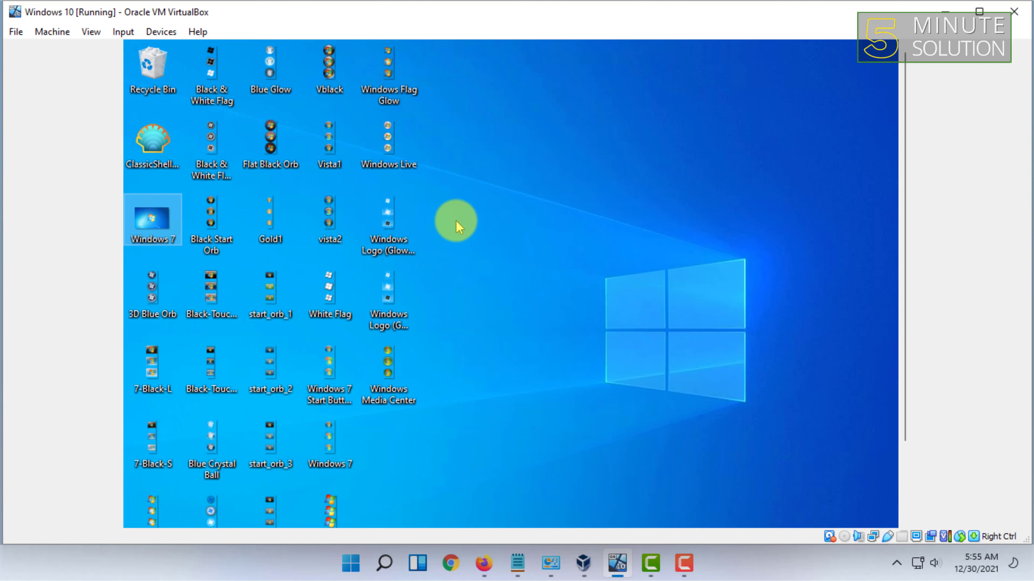
# - Open the Classic Start Menu settings and enable replacing the Start button with the Custom style
pyautogui.moveTo(903, 114); pyautogui.dragTo(897, 237)
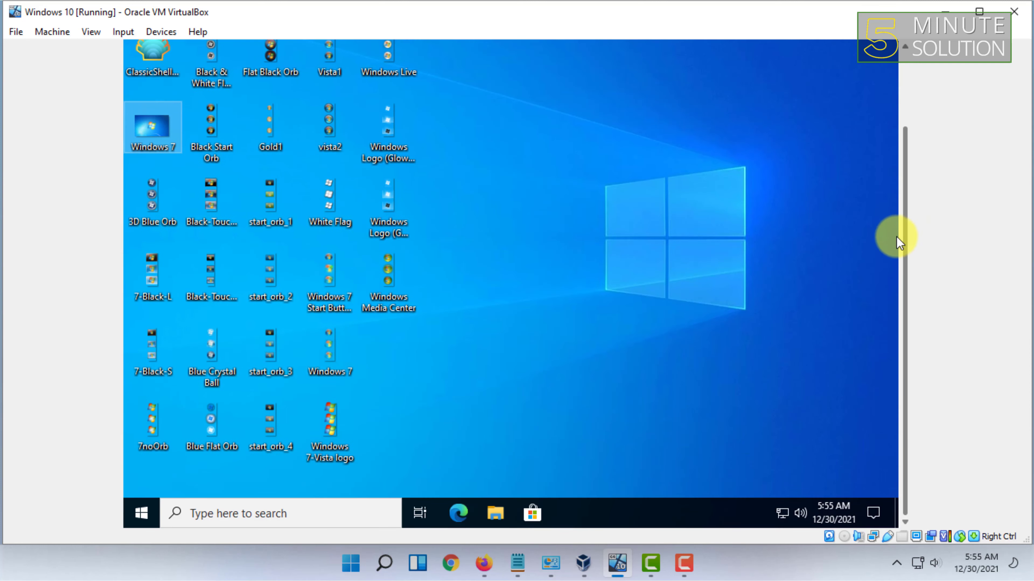
pyautogui.rightClick(140, 521)
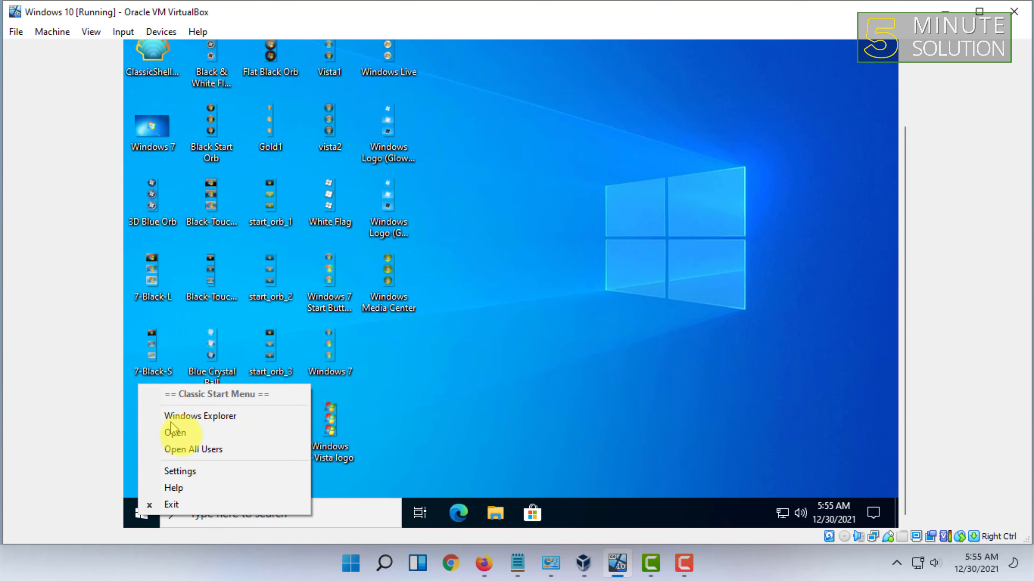
pyautogui.click(204, 474)
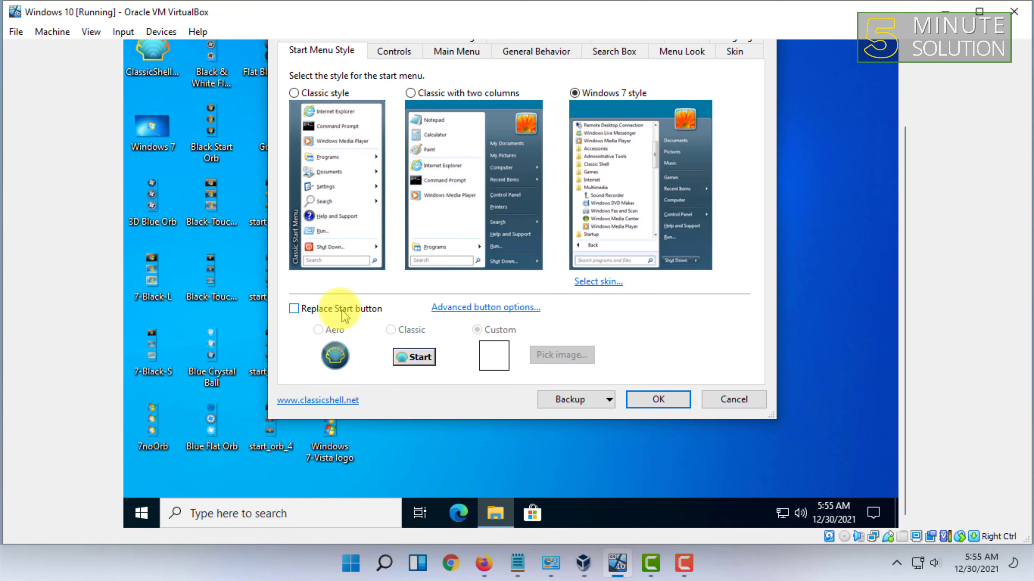
pyautogui.click(343, 310)
pyautogui.click(484, 336)
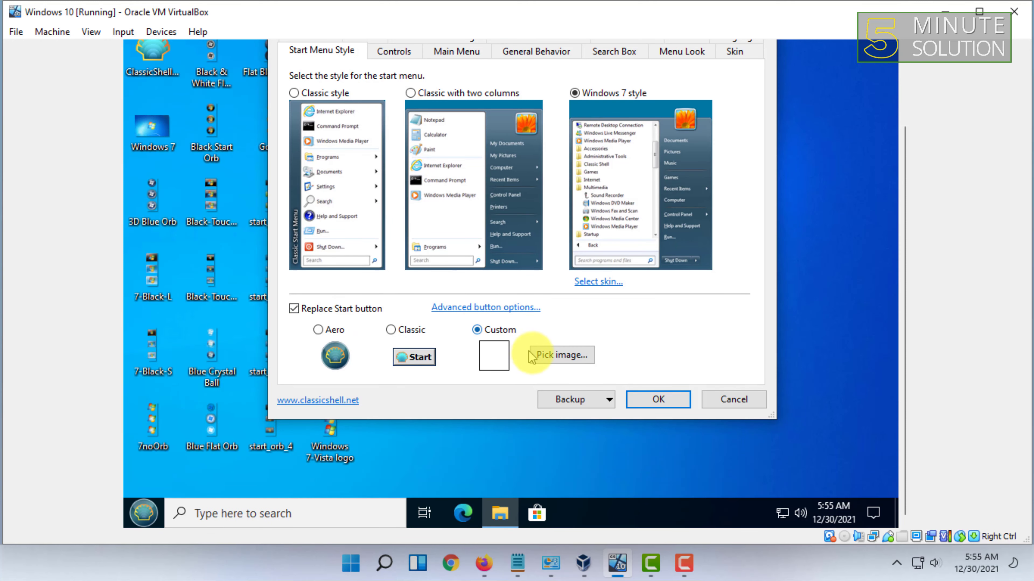
# - Use the 7-Black-L image as the custom Start button
pyautogui.click(561, 355)
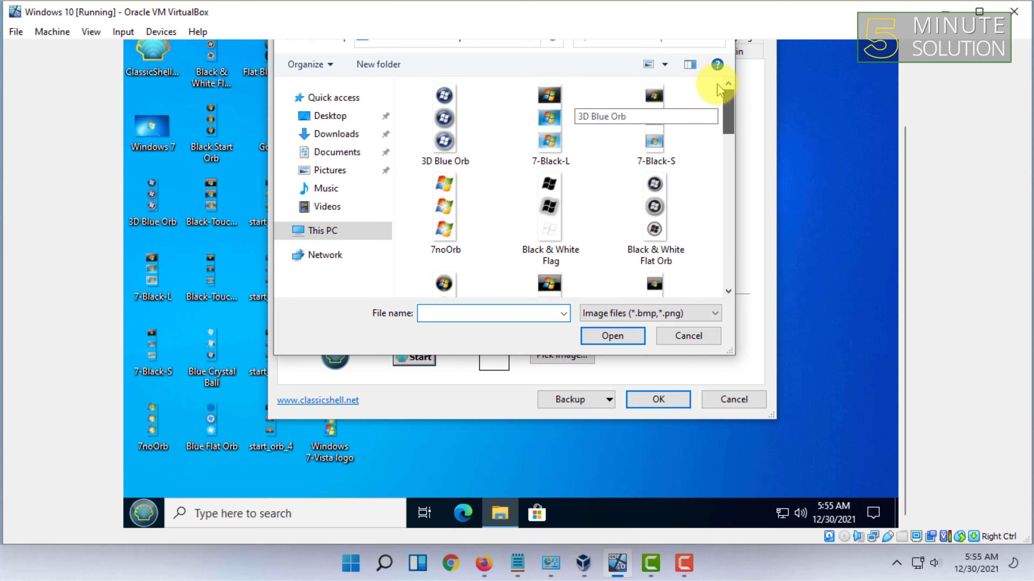
pyautogui.moveTo(728, 106); pyautogui.dragTo(686, 97)
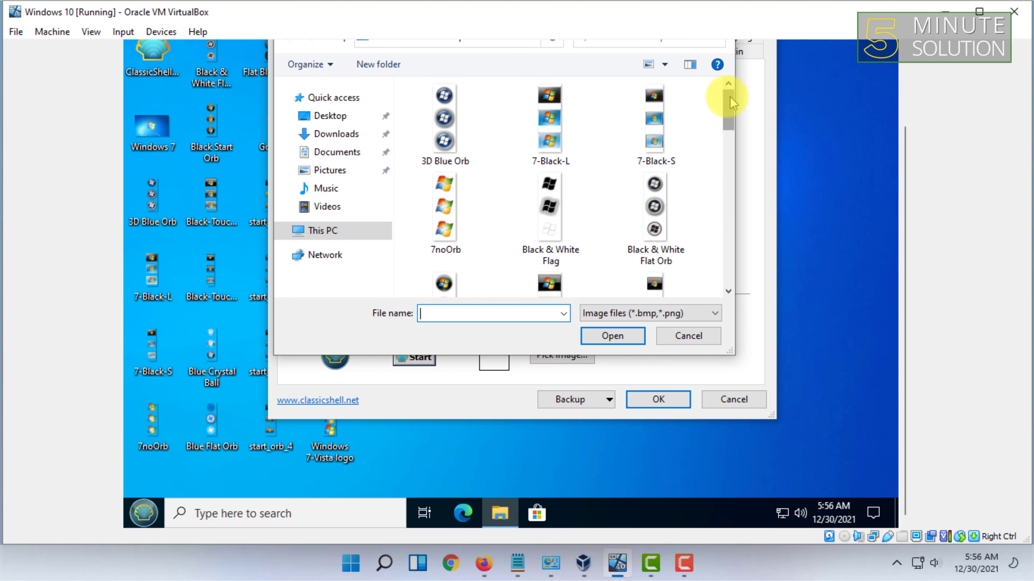
pyautogui.click(576, 138)
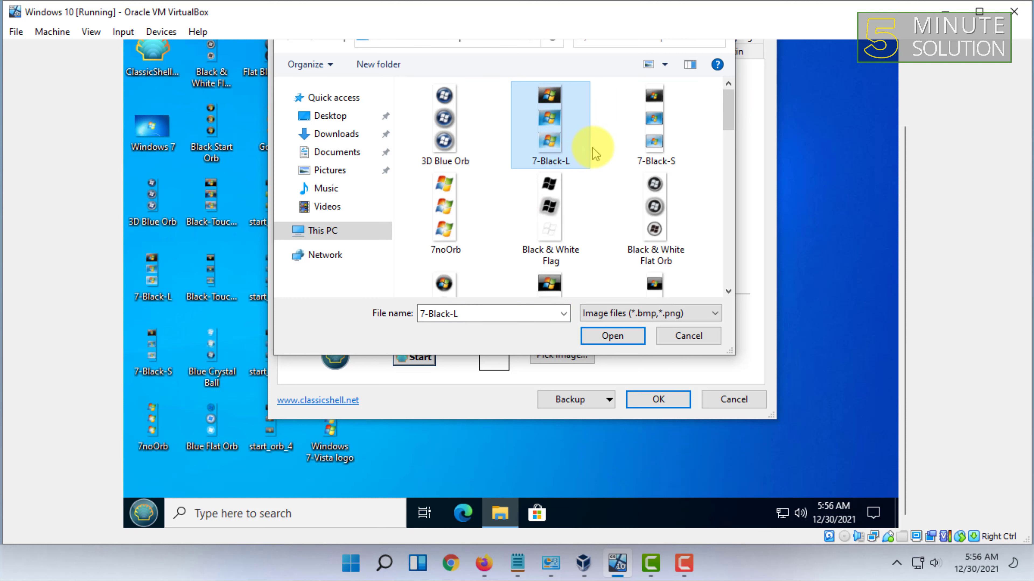
pyautogui.click(612, 336)
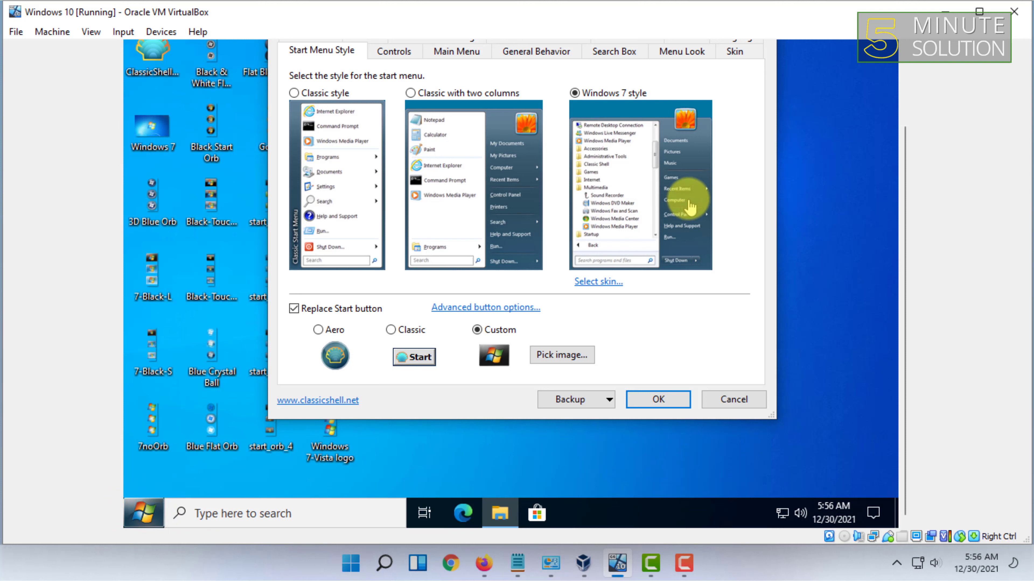
# - Change the custom Start button image to 7noOrb
pyautogui.click(548, 362)
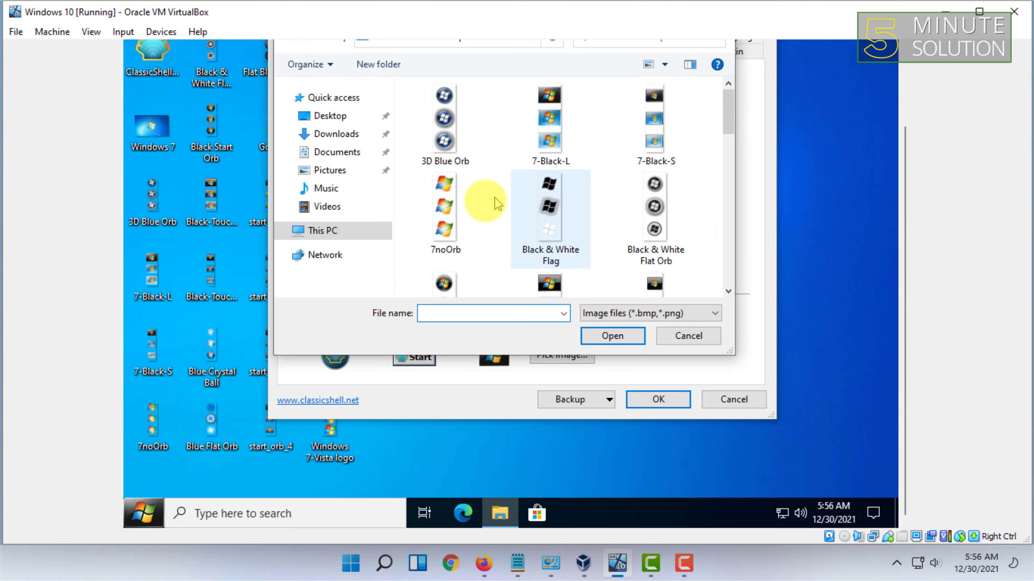
pyautogui.click(446, 203)
pyautogui.click(612, 336)
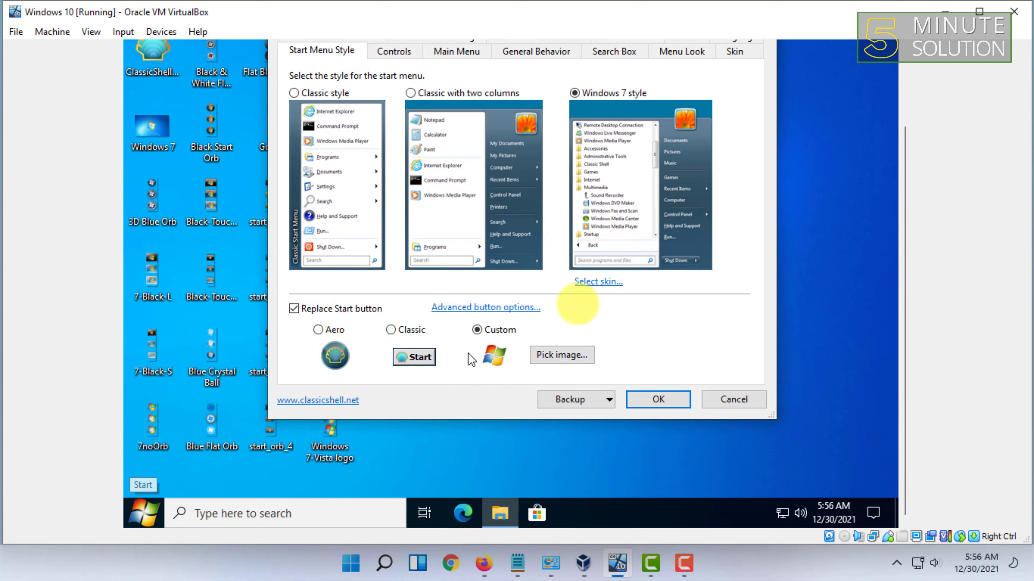
# - Change the custom Start button image to the Windows 7 flag on a black background
pyautogui.click(562, 355)
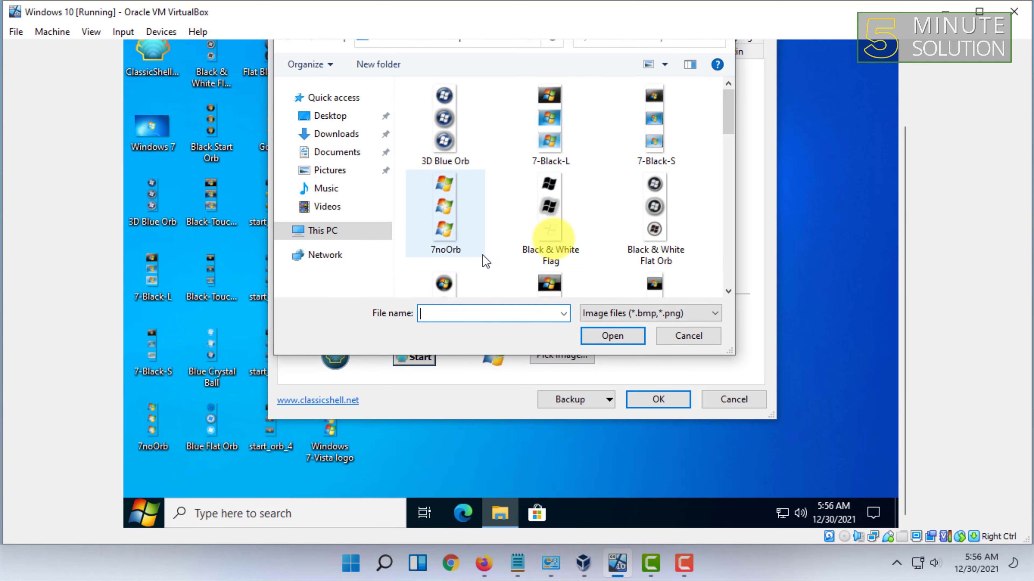
pyautogui.click(676, 155)
pyautogui.scroll(-3, 658, 196)
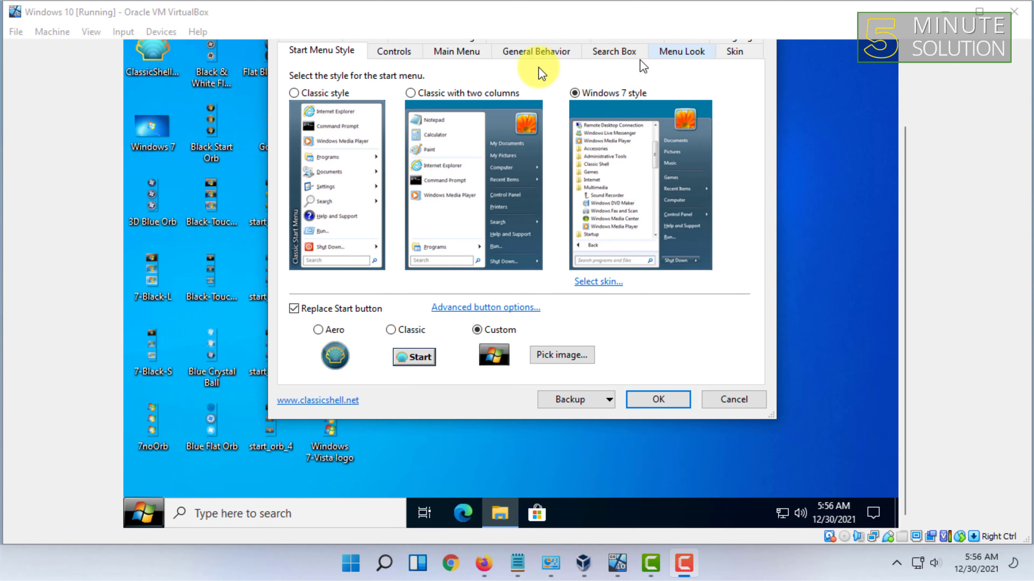
# - Open the classic Start menu from the replaced Start button to preview its current look, and close it again
pyautogui.moveTo(900, 143); pyautogui.dragTo(900, 66)
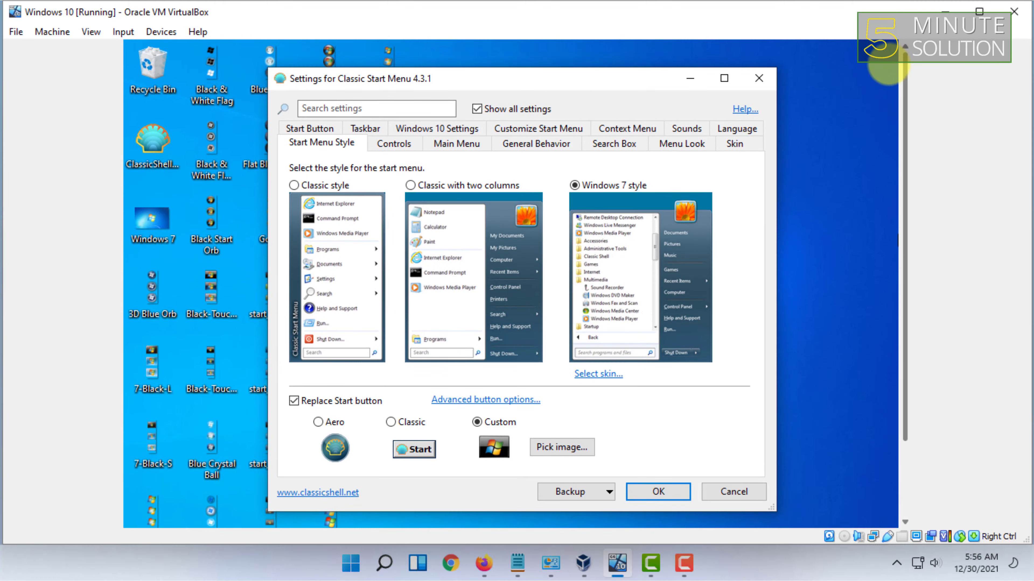
pyautogui.click(312, 128)
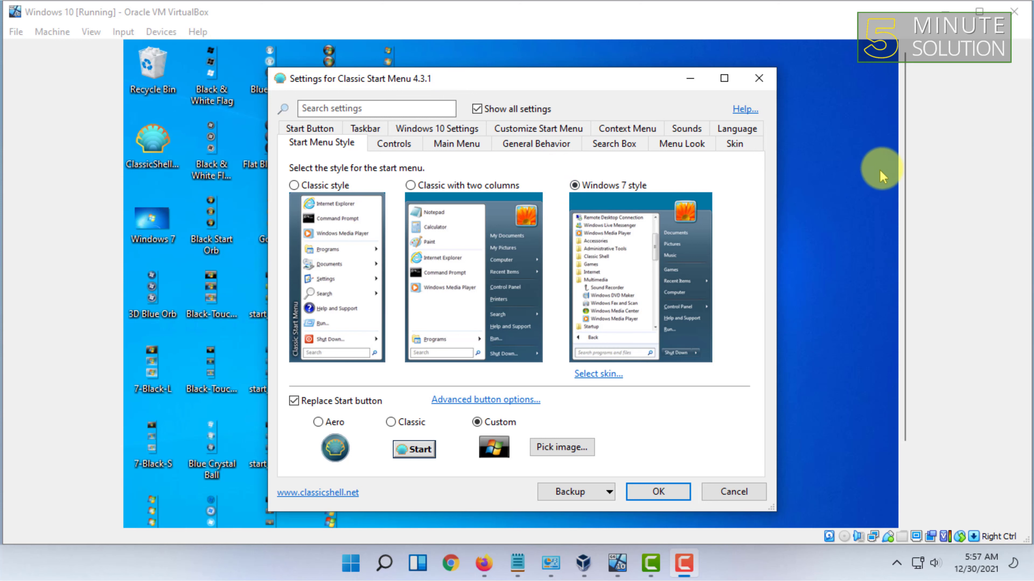
pyautogui.moveTo(902, 160); pyautogui.dragTo(910, 216)
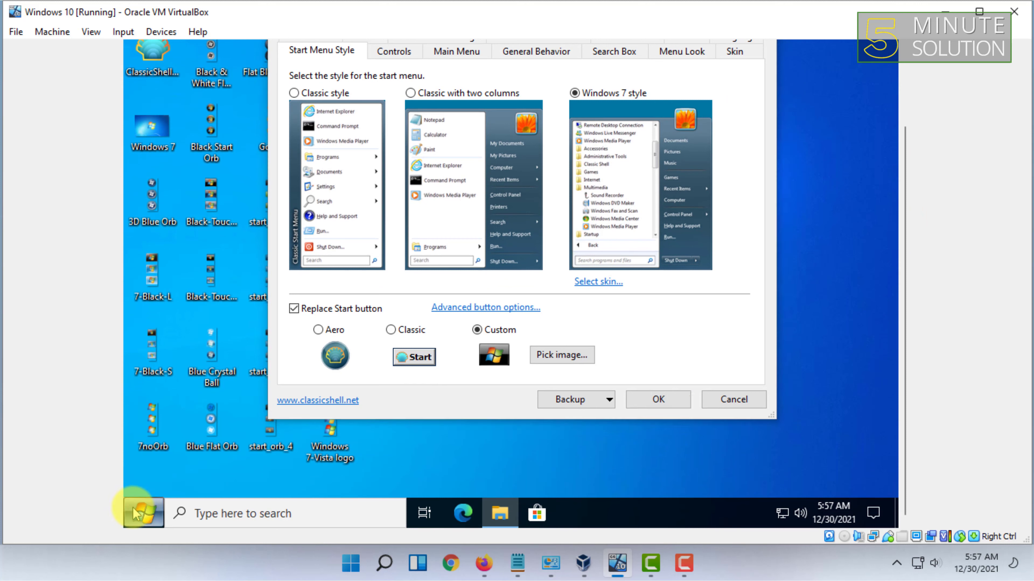
pyautogui.click(143, 515)
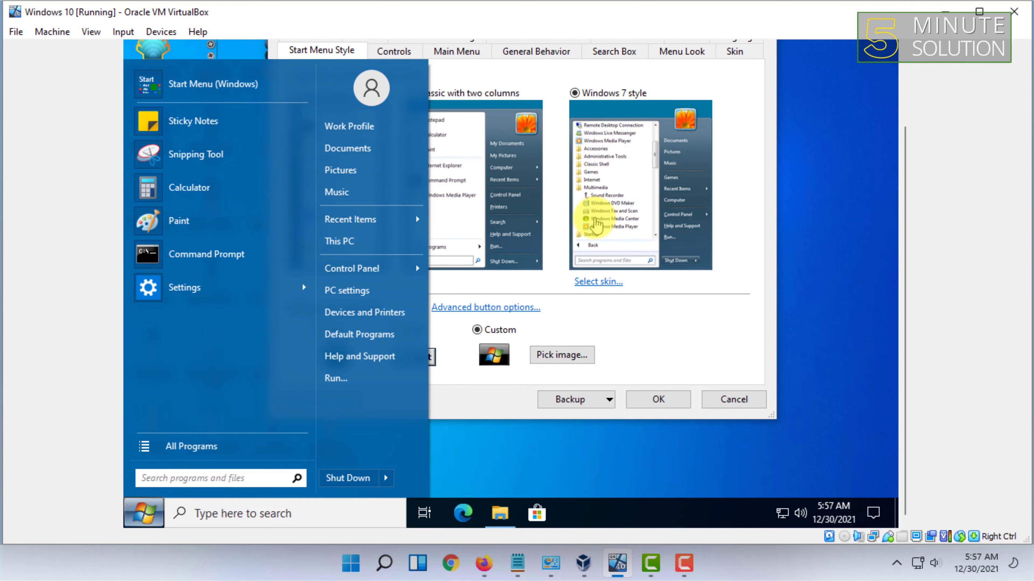
pyautogui.moveTo(903, 210); pyautogui.dragTo(904, 148)
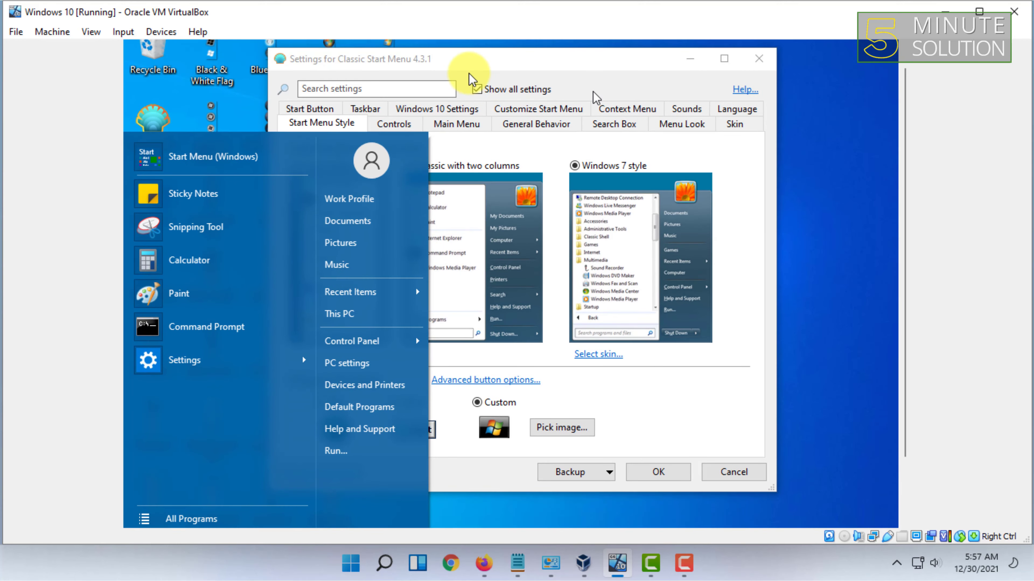
pyautogui.click(469, 67)
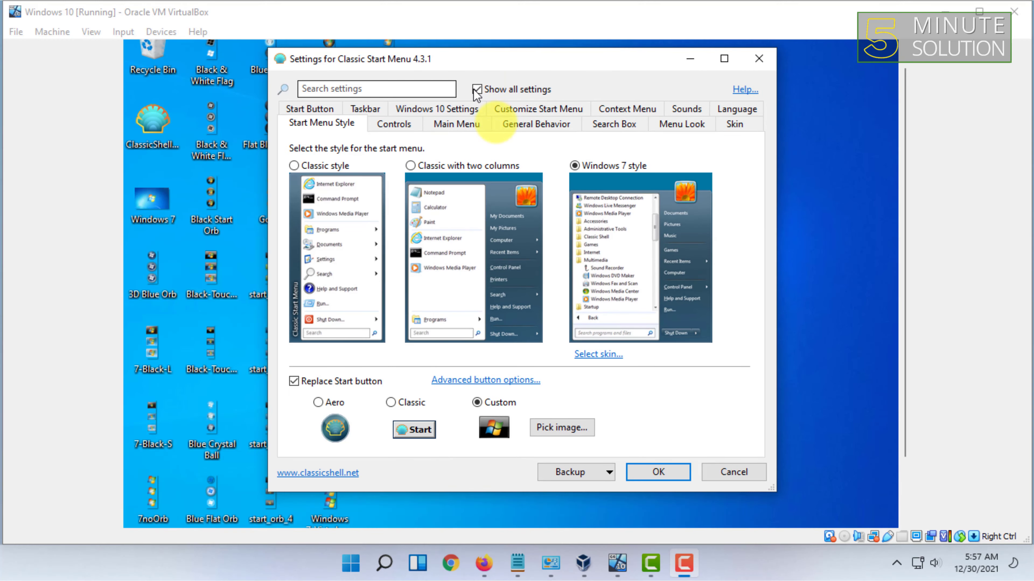
# - Set the Start menu skin to Windows Aero
pyautogui.click(598, 354)
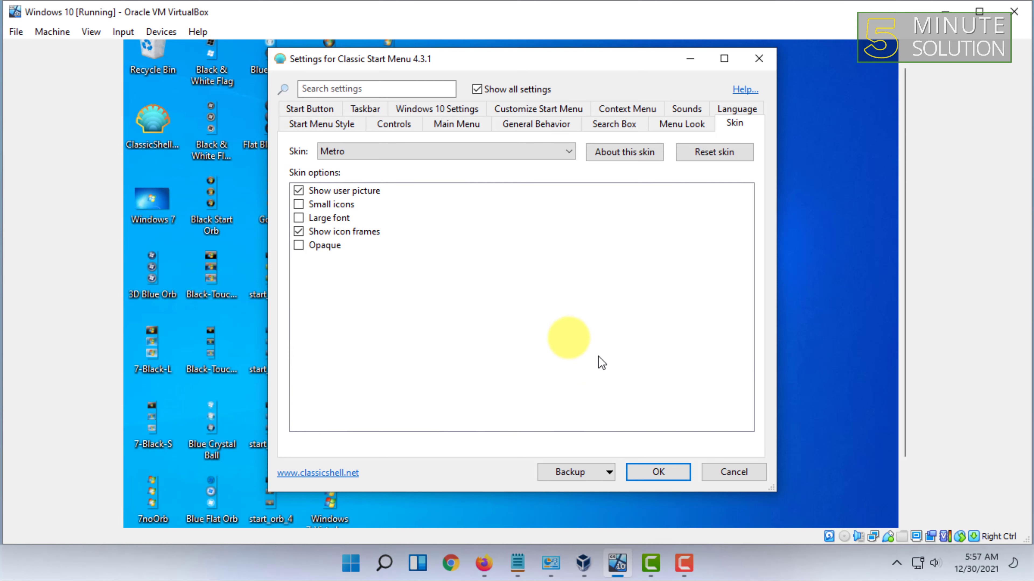
pyautogui.click(373, 155)
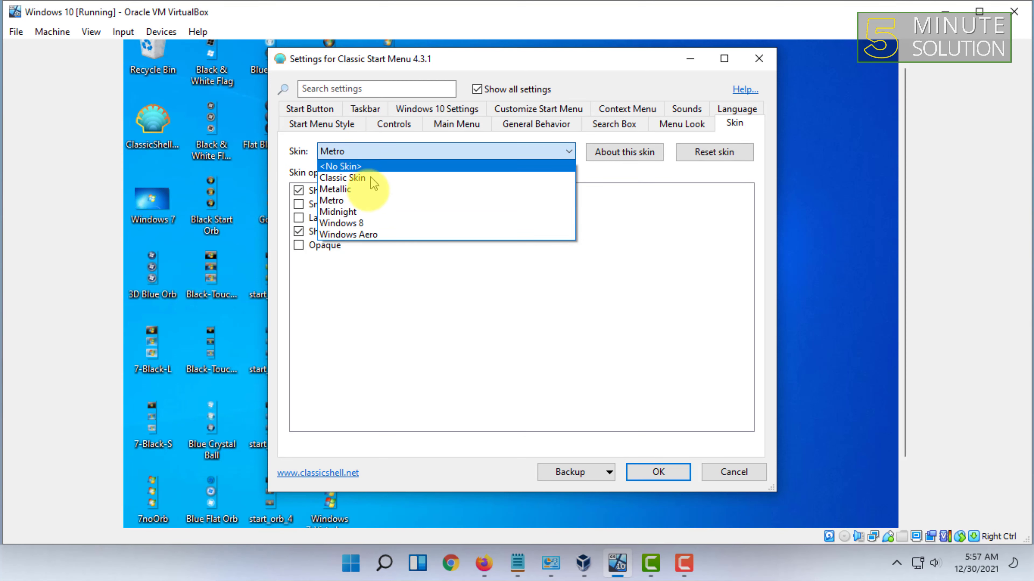
pyautogui.click(373, 235)
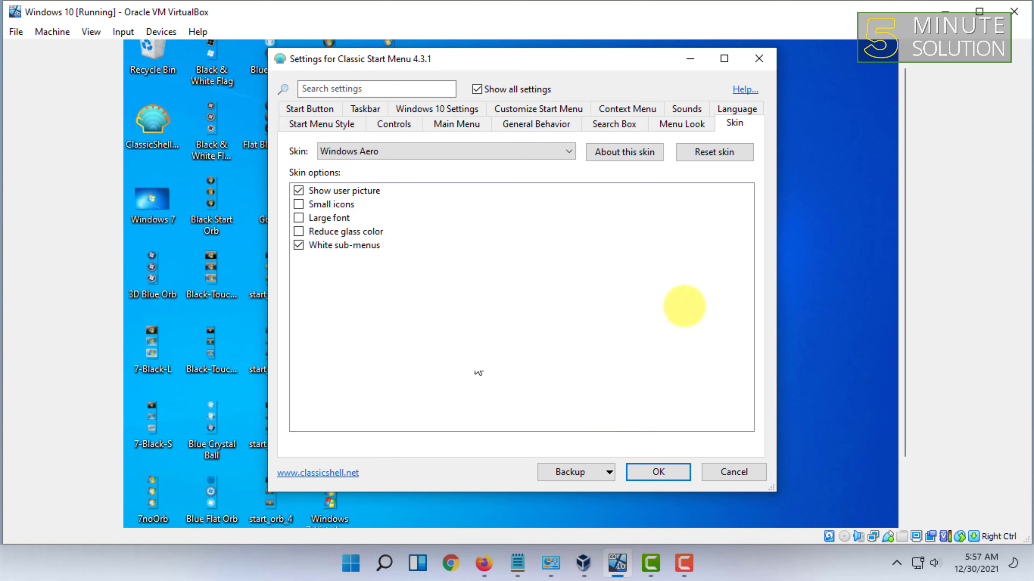
# - Open the Start menu to check how the Windows Aero skin looks, and close it again
pyautogui.moveTo(903, 267); pyautogui.dragTo(873, 330)
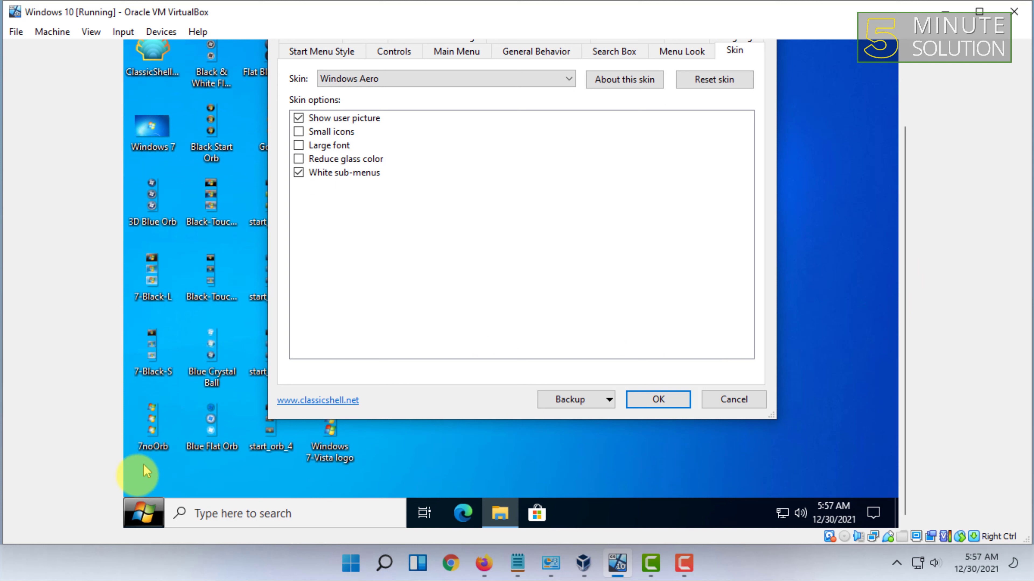
pyautogui.click(141, 515)
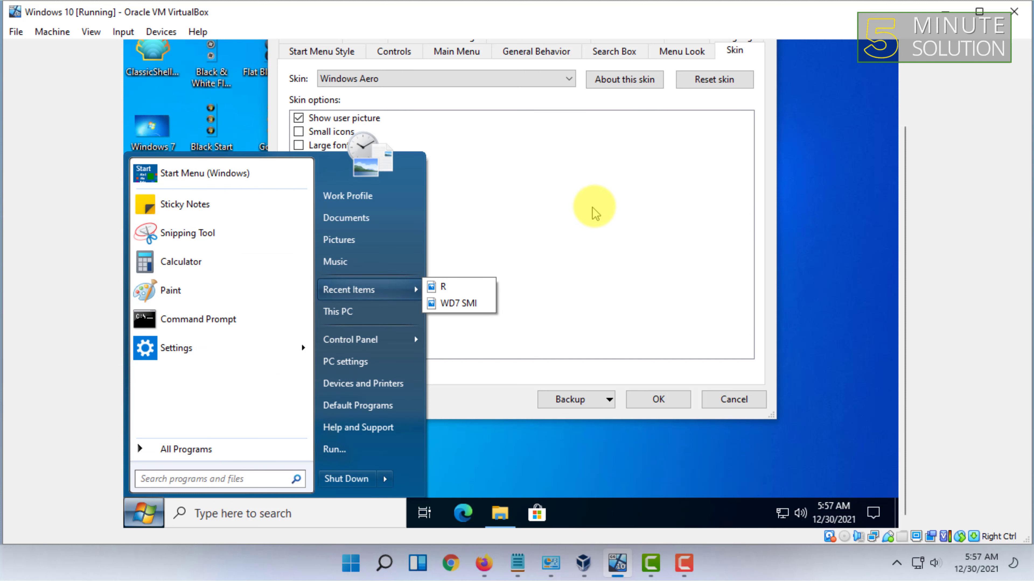
pyautogui.click(510, 198)
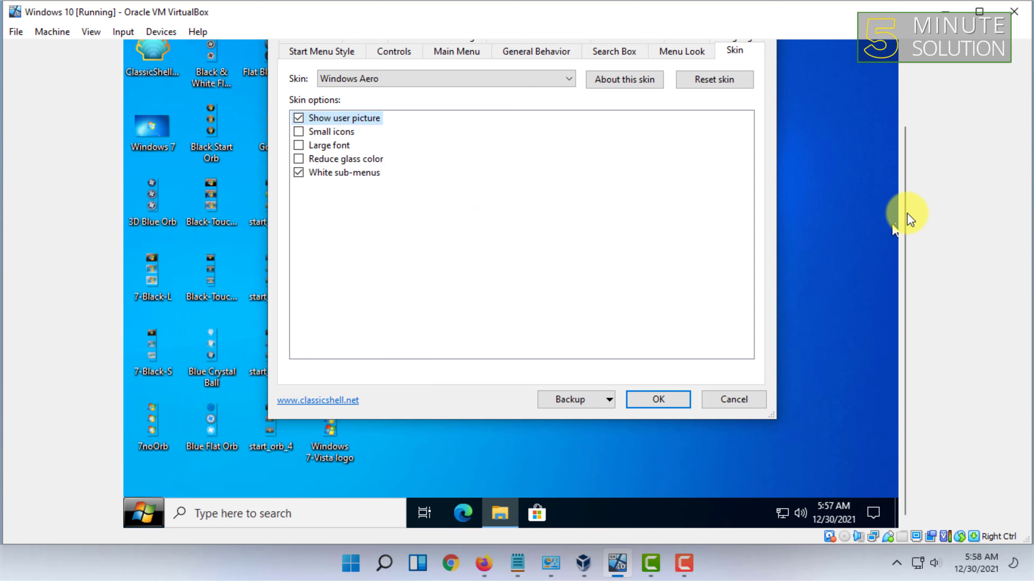
# - Apply the Classic Start Menu settings and close the settings dialog
pyautogui.moveTo(904, 208); pyautogui.dragTo(905, 130)
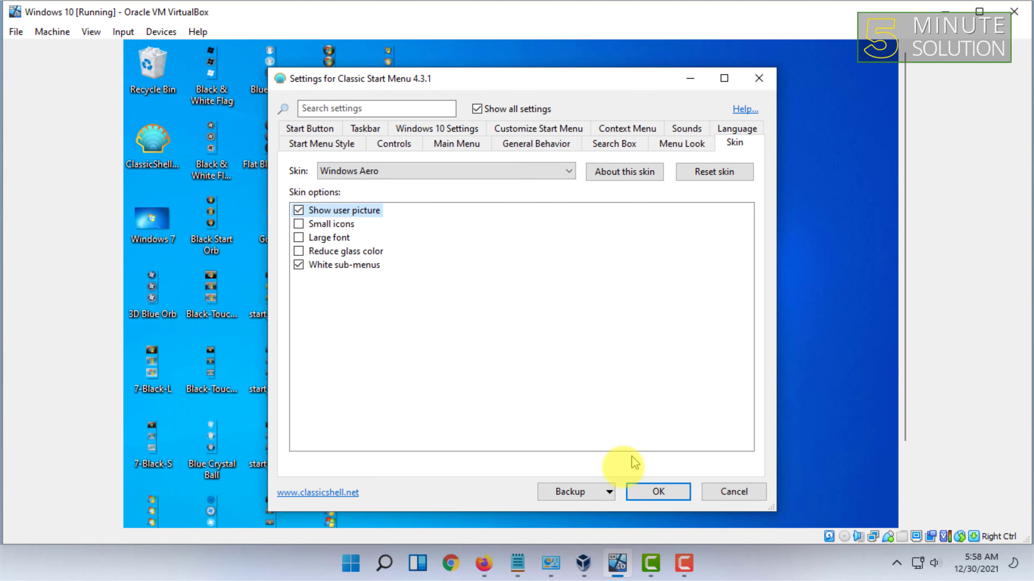
pyautogui.click(663, 497)
pyautogui.scroll(-3, 905, 314)
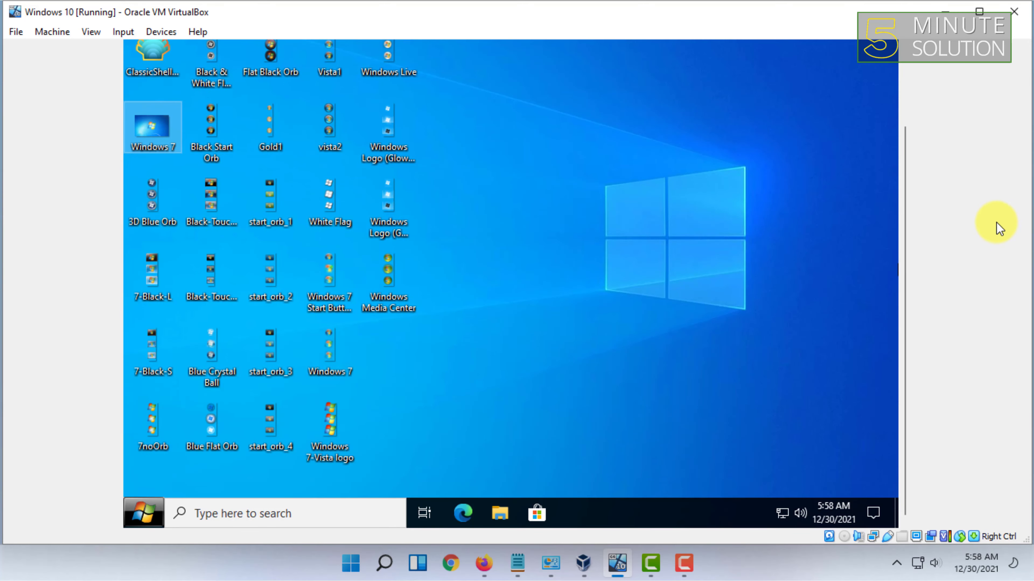
# - Set the Windows 7 image file on the desktop as the desktop background
pyautogui.scroll(3, 904, 215)
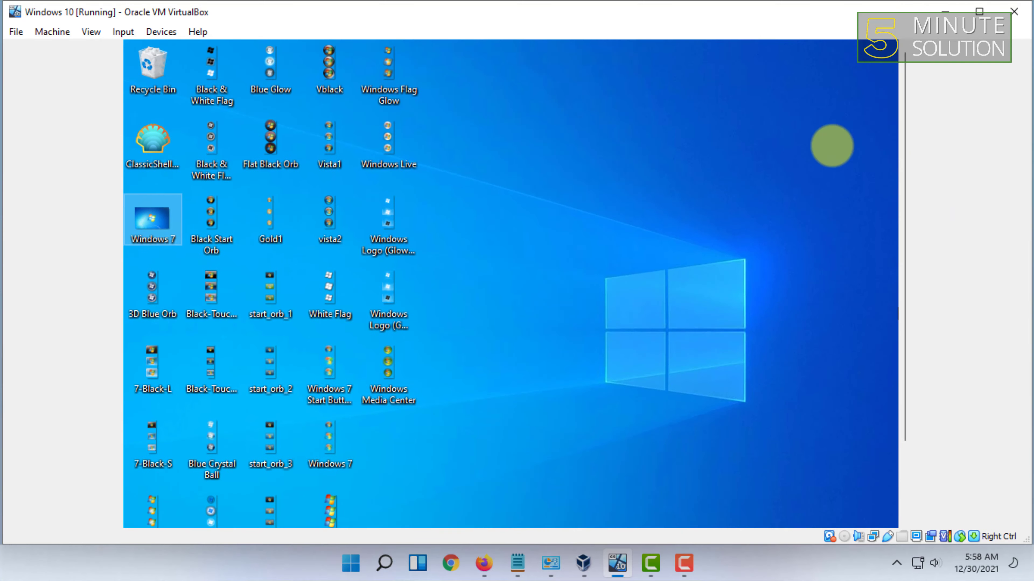
pyautogui.rightClick(161, 221)
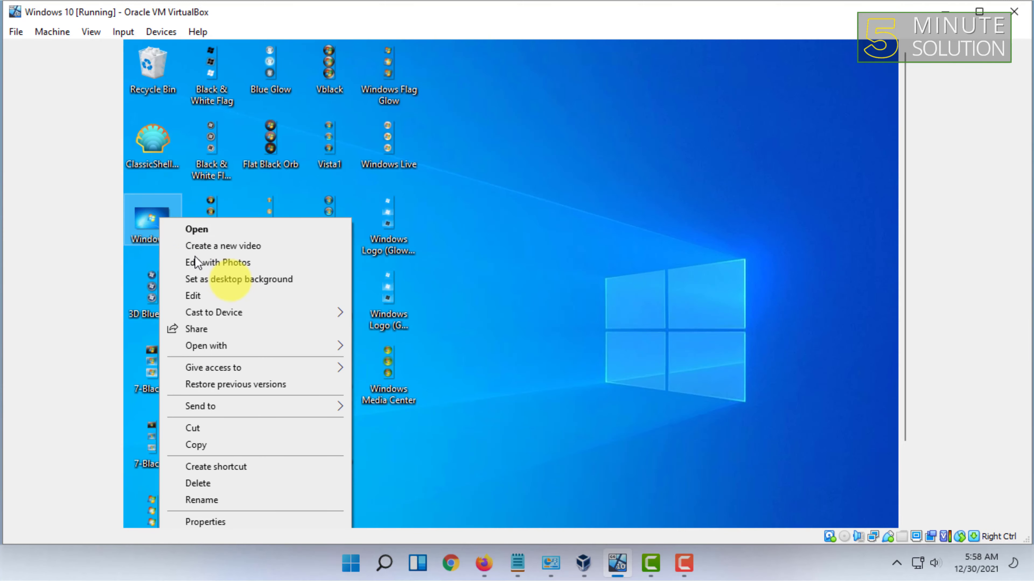
pyautogui.click(251, 282)
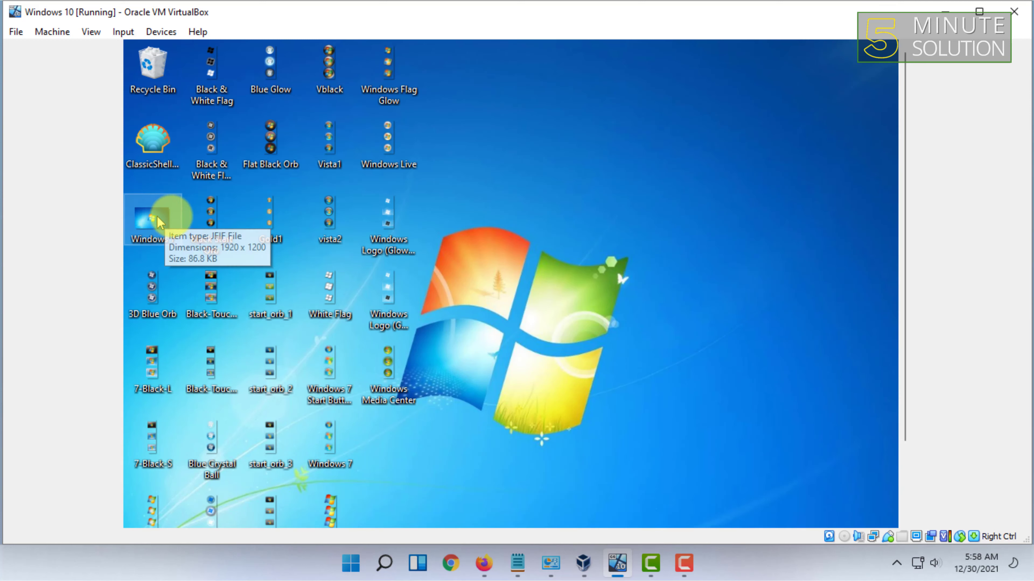
# - Open the desktop's Personalization settings and go to the Colors page
pyautogui.moveTo(900, 162); pyautogui.dragTo(910, 296)
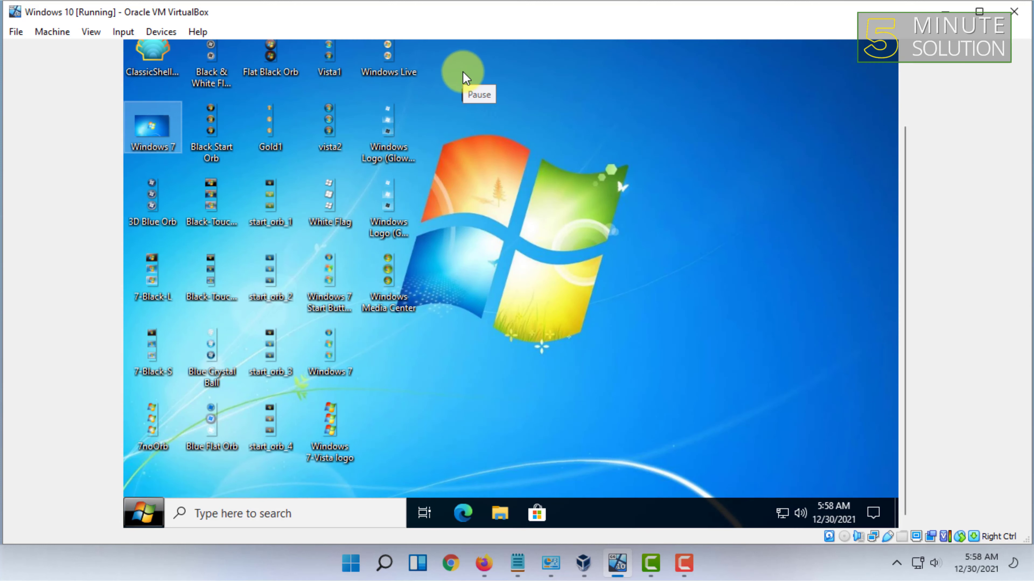
pyautogui.rightClick(640, 381)
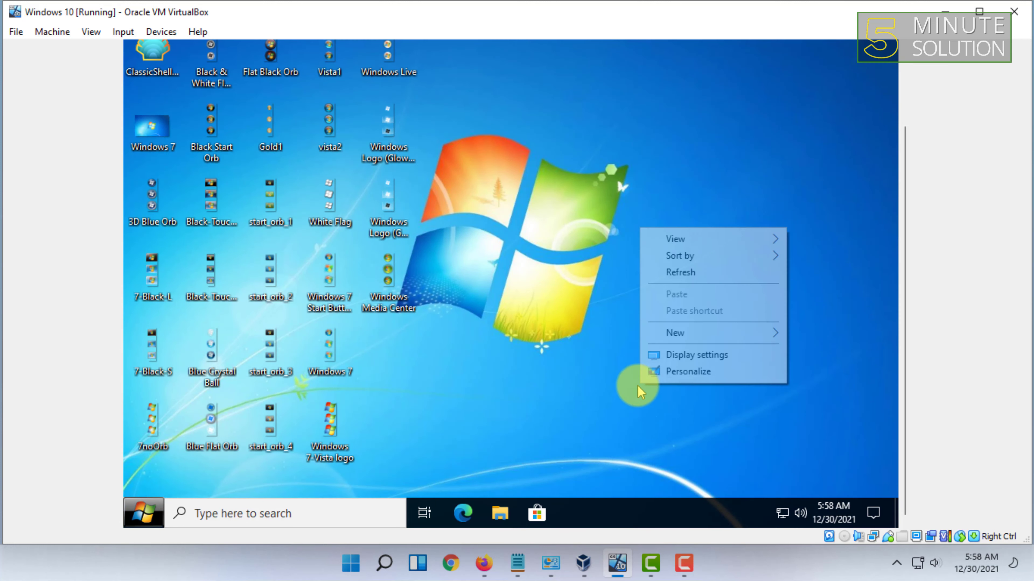
pyautogui.click(698, 372)
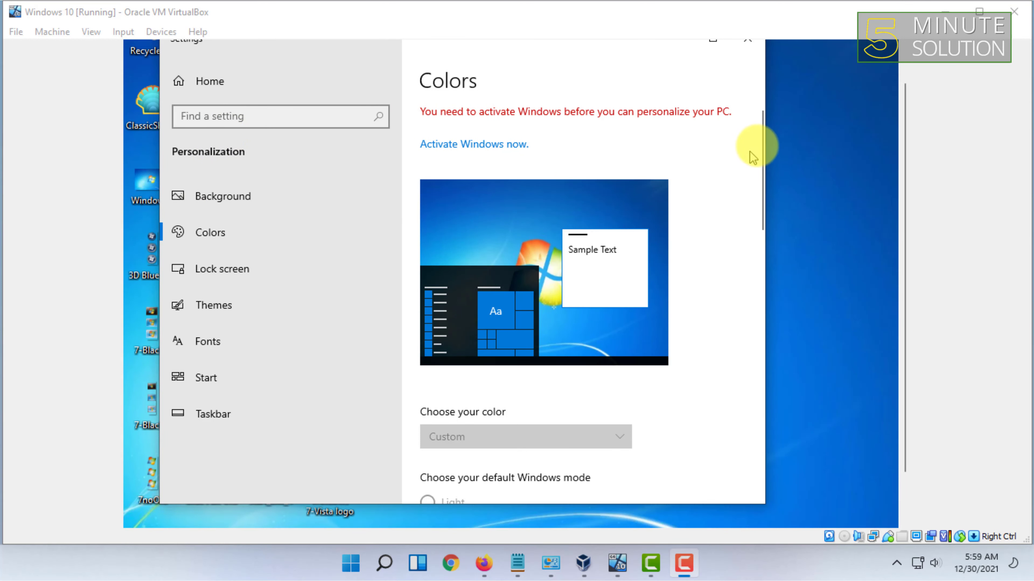
# - Review the mode, transparency and accent color options on the Colors page down to the accent surfaces, and close Settings
pyautogui.moveTo(762, 127); pyautogui.dragTo(760, 107)
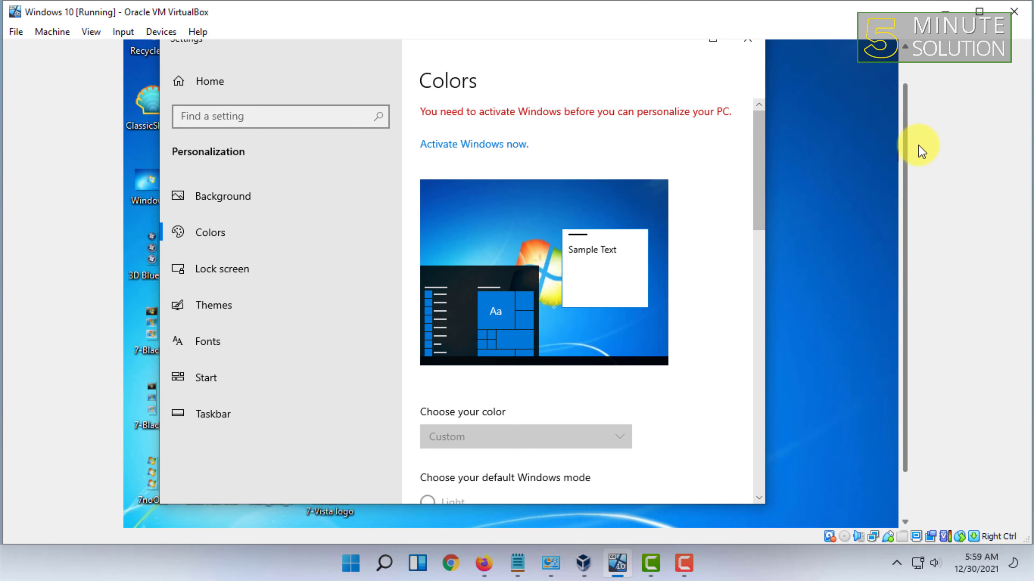
pyautogui.moveTo(906, 143); pyautogui.dragTo(904, 241)
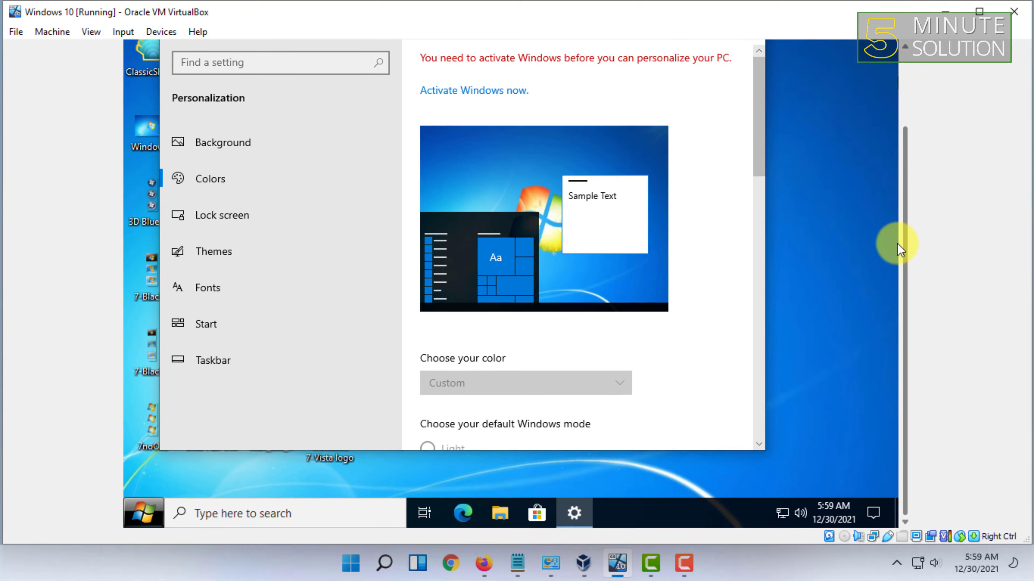
pyautogui.moveTo(762, 159); pyautogui.dragTo(773, 252)
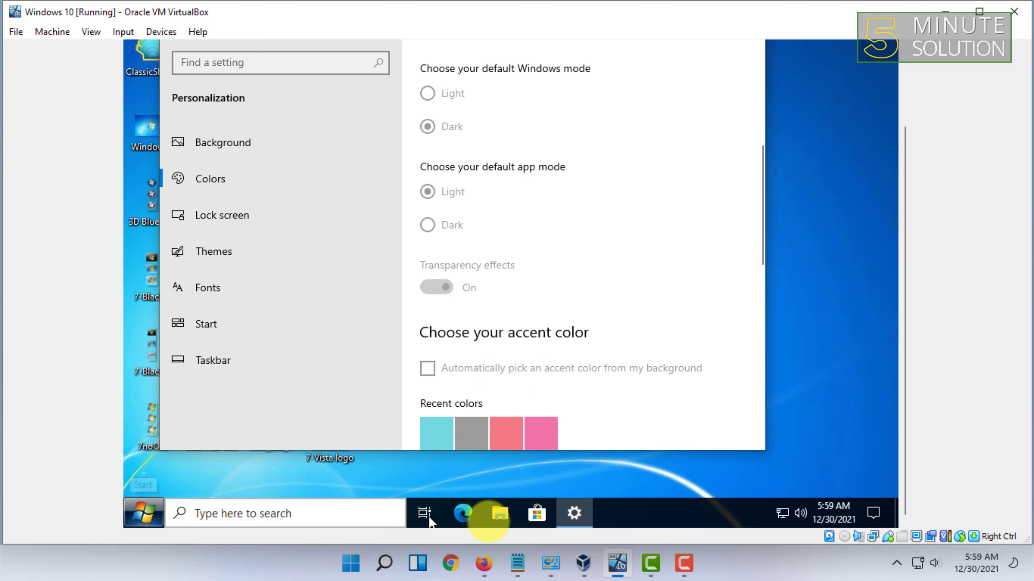
pyautogui.click(653, 512)
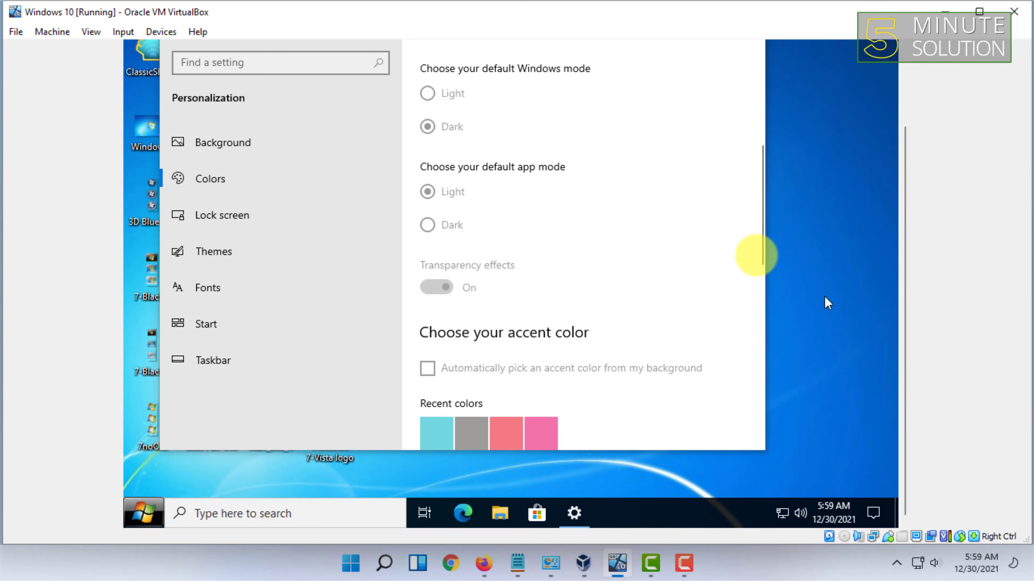
pyautogui.click(760, 236)
pyautogui.moveTo(755, 255); pyautogui.dragTo(715, 386)
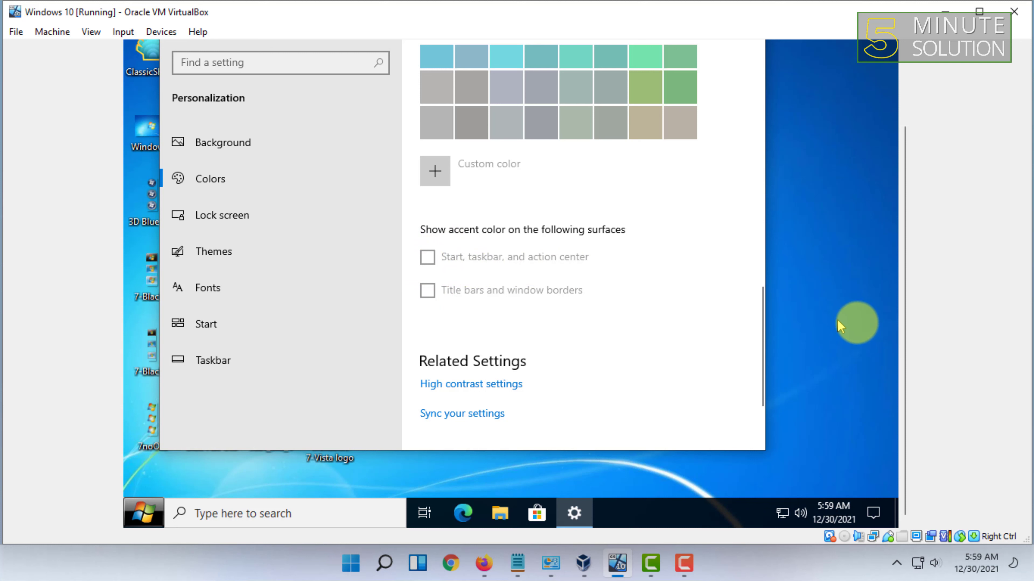
pyautogui.moveTo(903, 290); pyautogui.dragTo(891, 166)
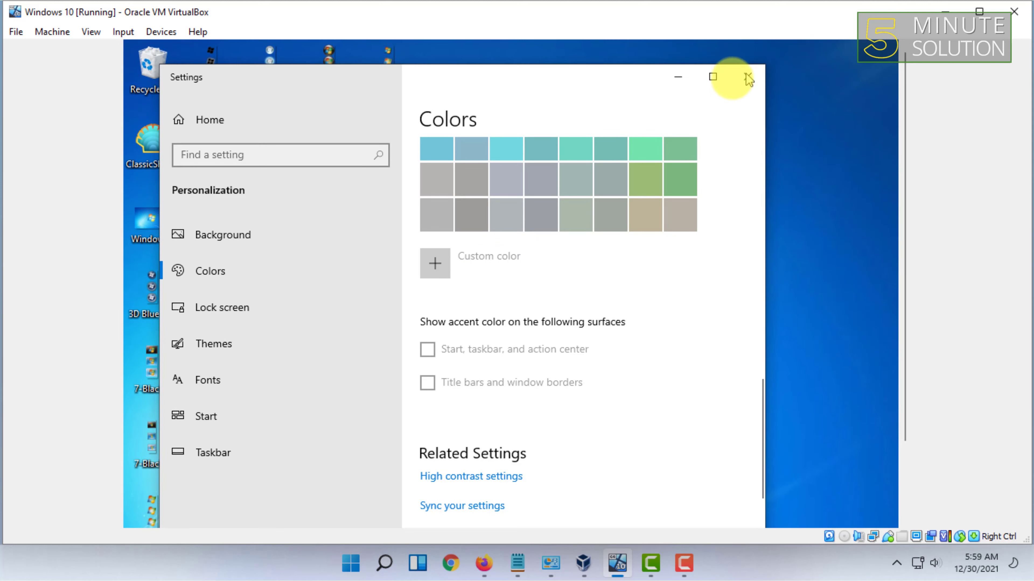
pyautogui.click(749, 77)
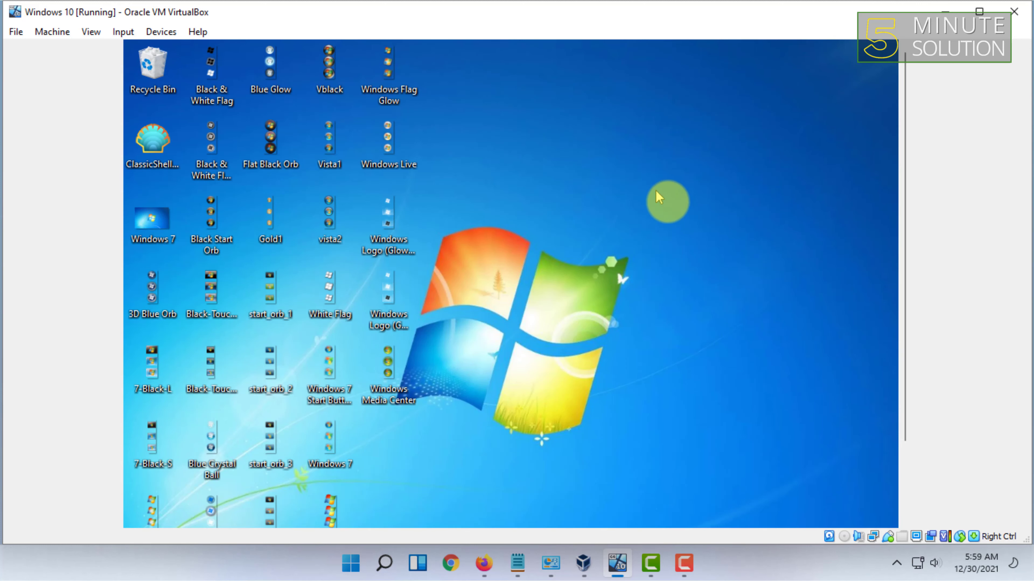
# - Open the Classic Start Menu settings for the Start button
pyautogui.moveTo(903, 106); pyautogui.dragTo(915, 203)
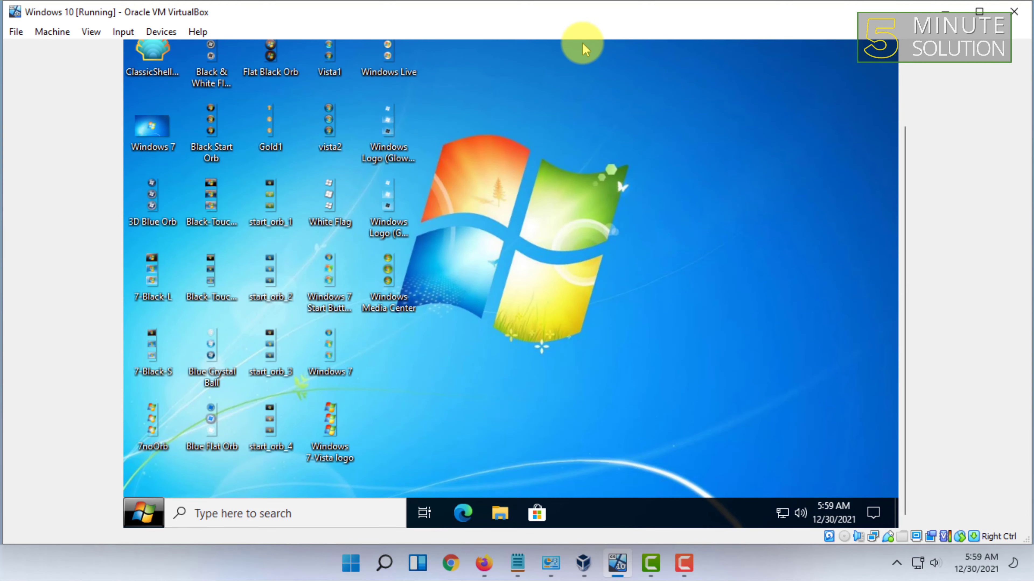
pyautogui.rightClick(140, 513)
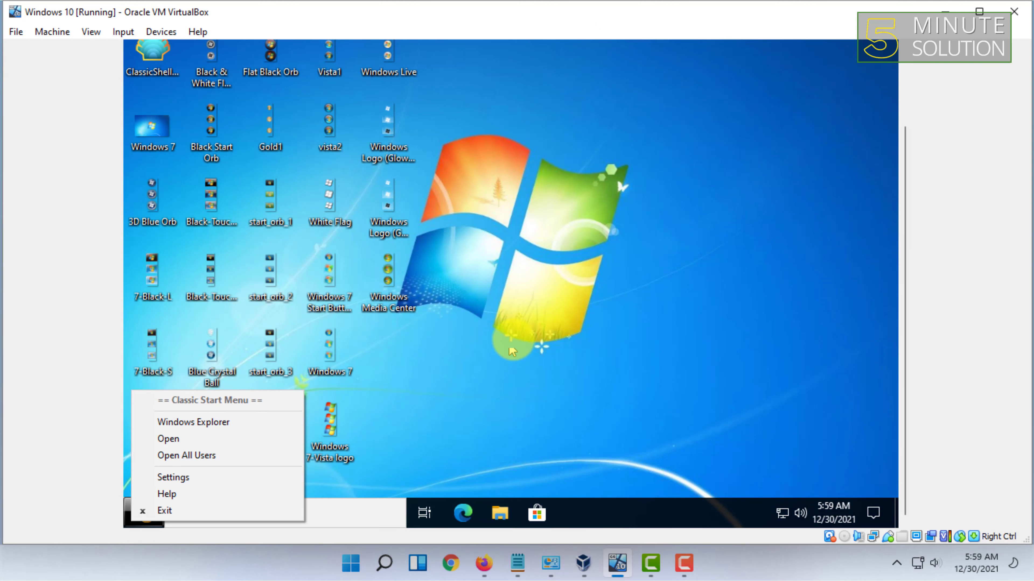
pyautogui.click(225, 481)
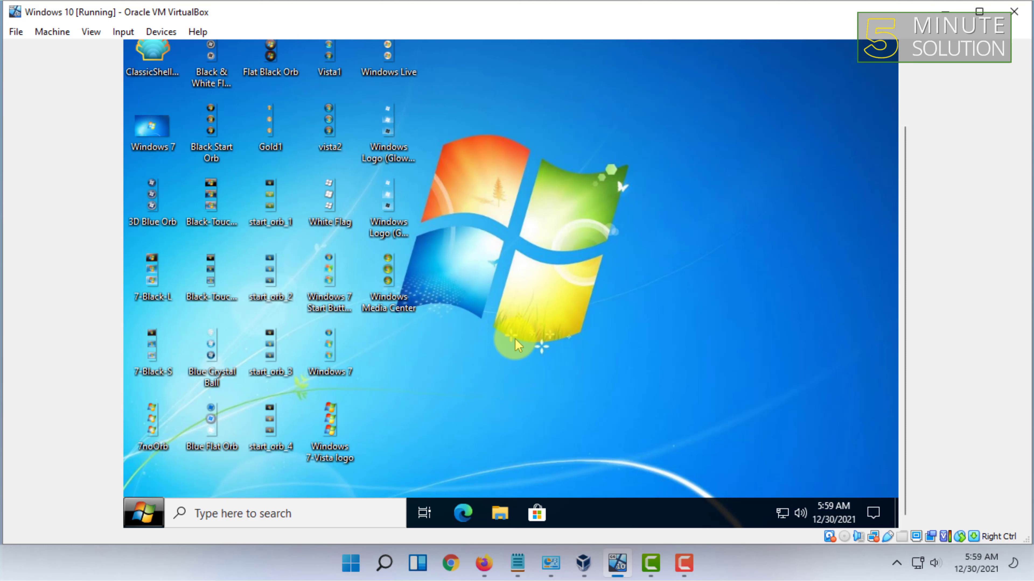